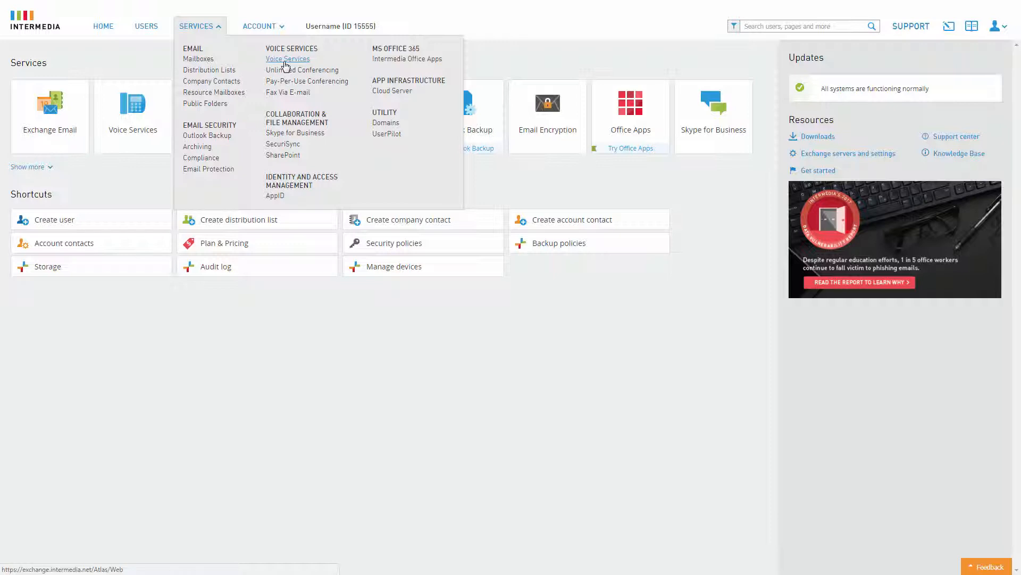
Start creating a new item of type Resource under the Hosted PBX resources and utilities in Voice Services.
click(286, 59)
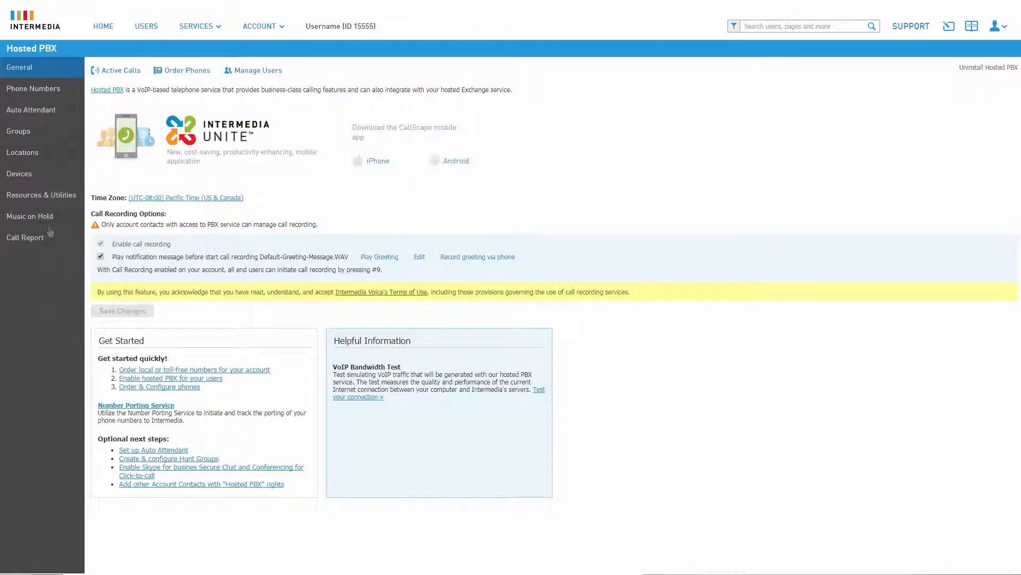
click(50, 195)
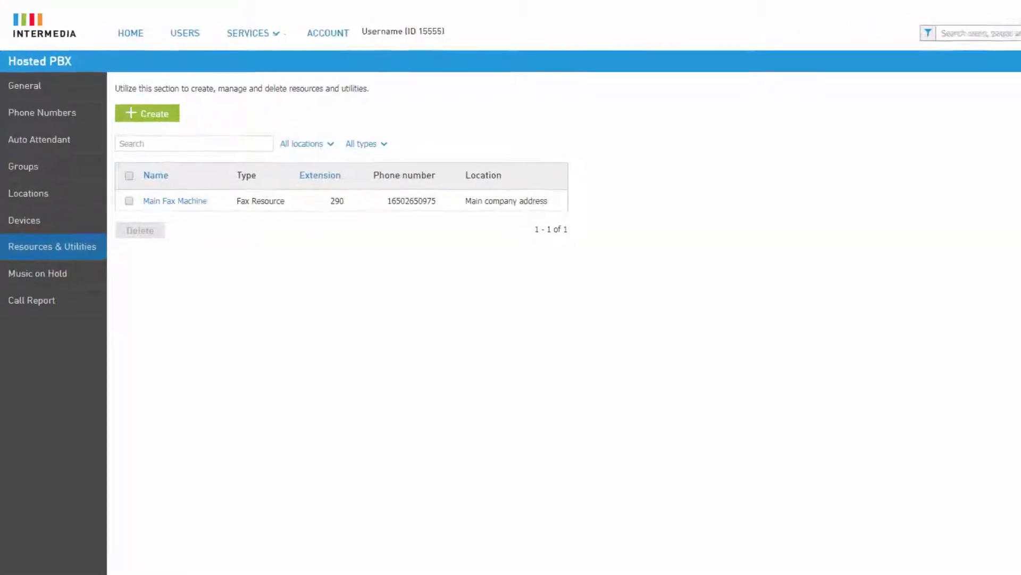
click(175, 120)
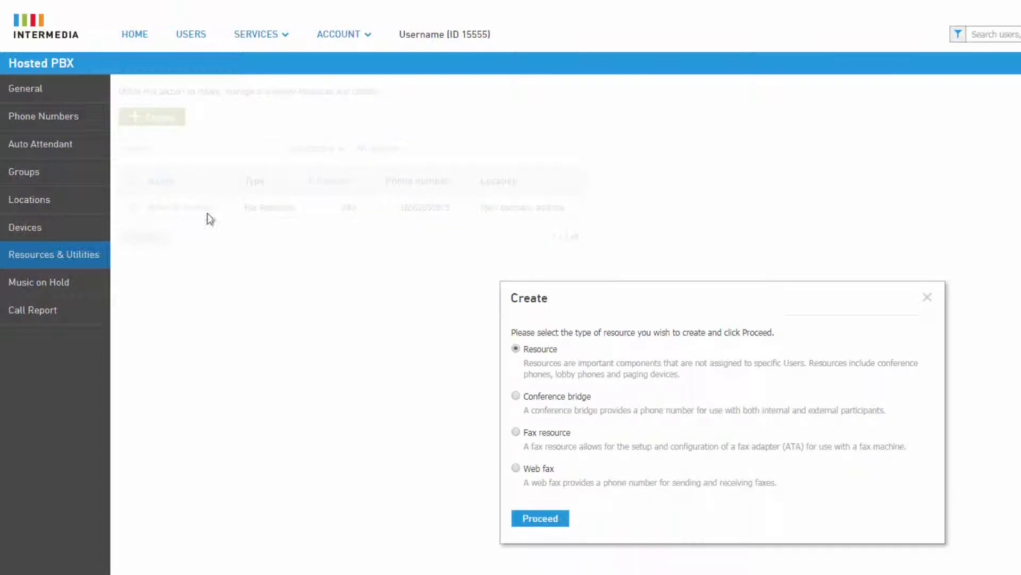
click(541, 519)
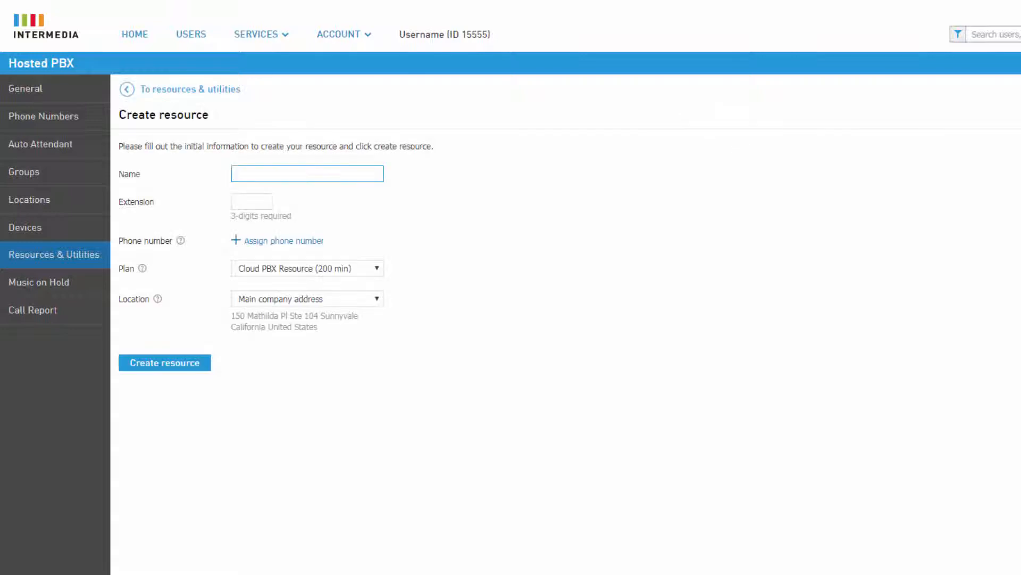
Name the new resource "Front door Pager" and give it extension 204.
text(Front door Pager)
key(Tab)
text(204)
key(Tab)
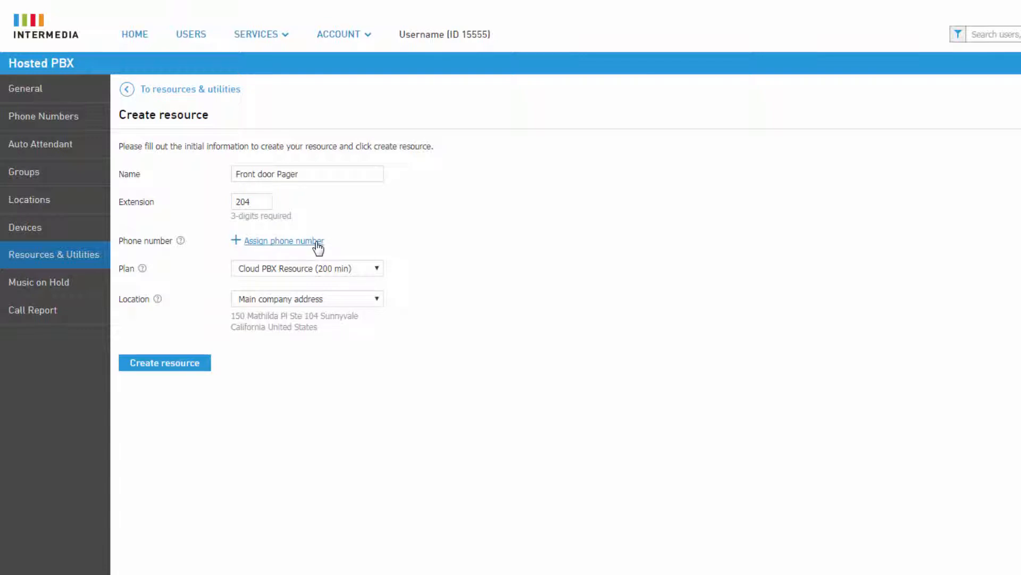
Assign the first available local phone number to the new resource.
click(319, 243)
click(135, 406)
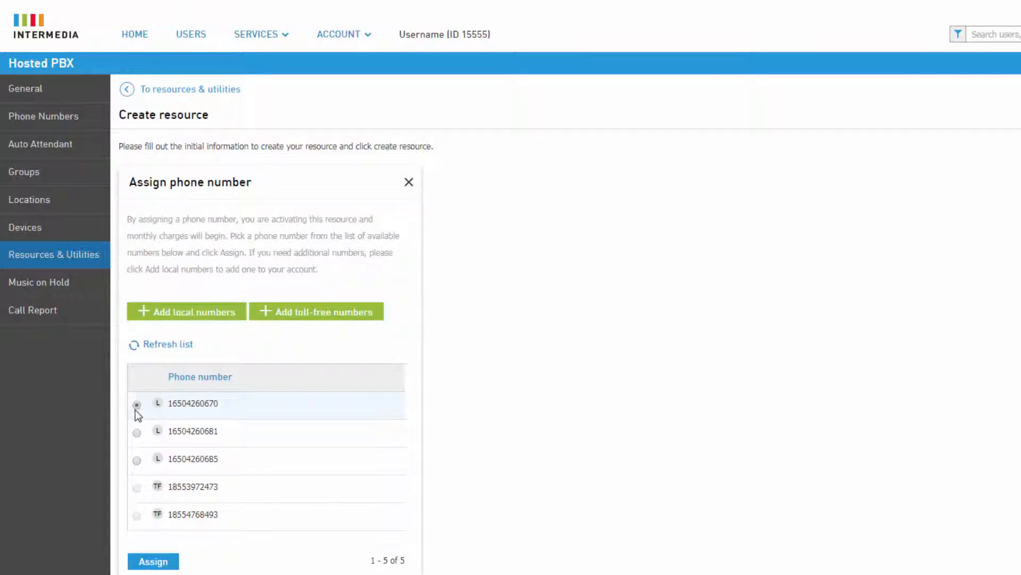
click(154, 562)
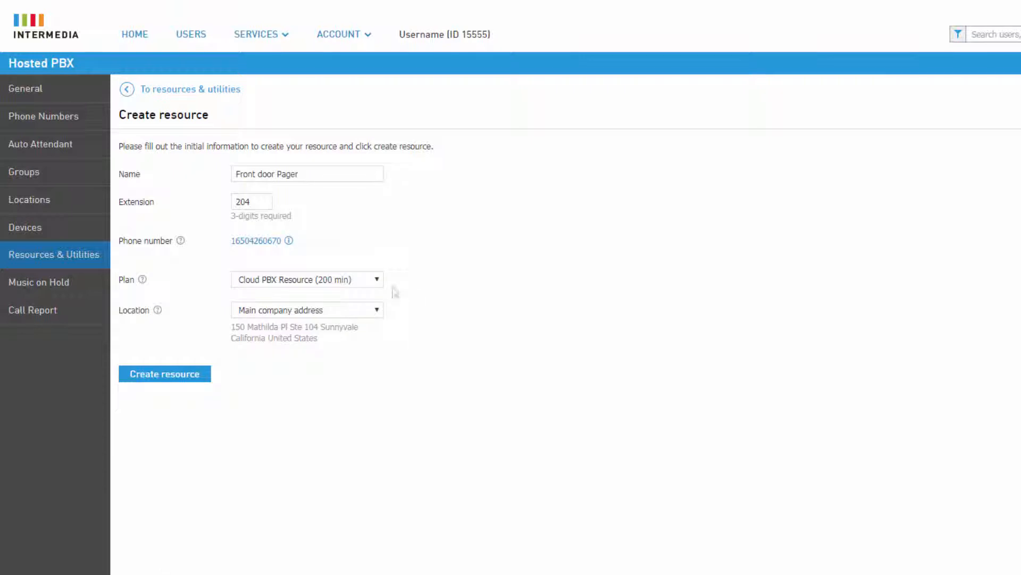
Review the plan and location choices, keeping Cloud PBX Resource (200 min) and Main company address.
click(375, 280)
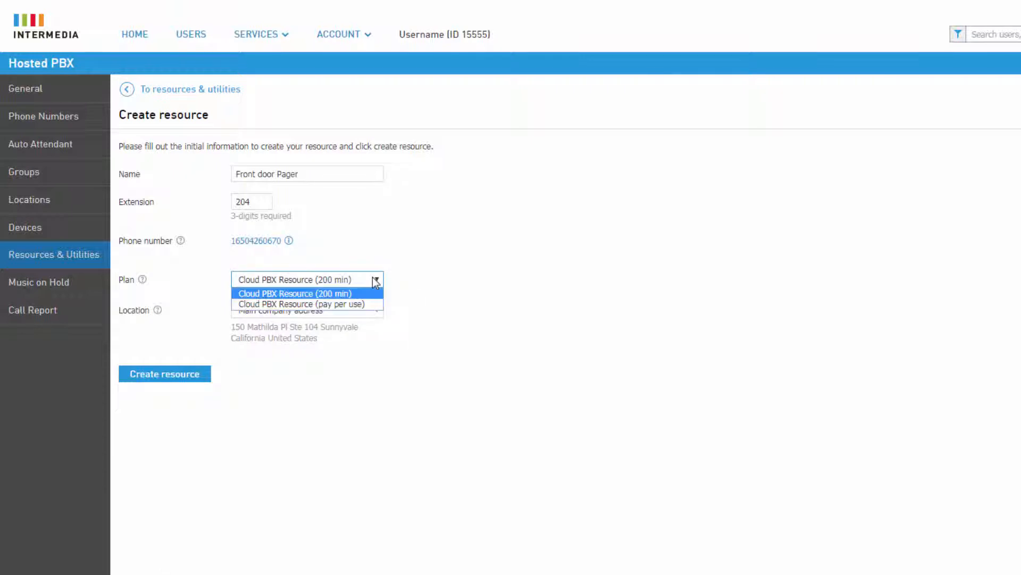
click(376, 280)
click(376, 311)
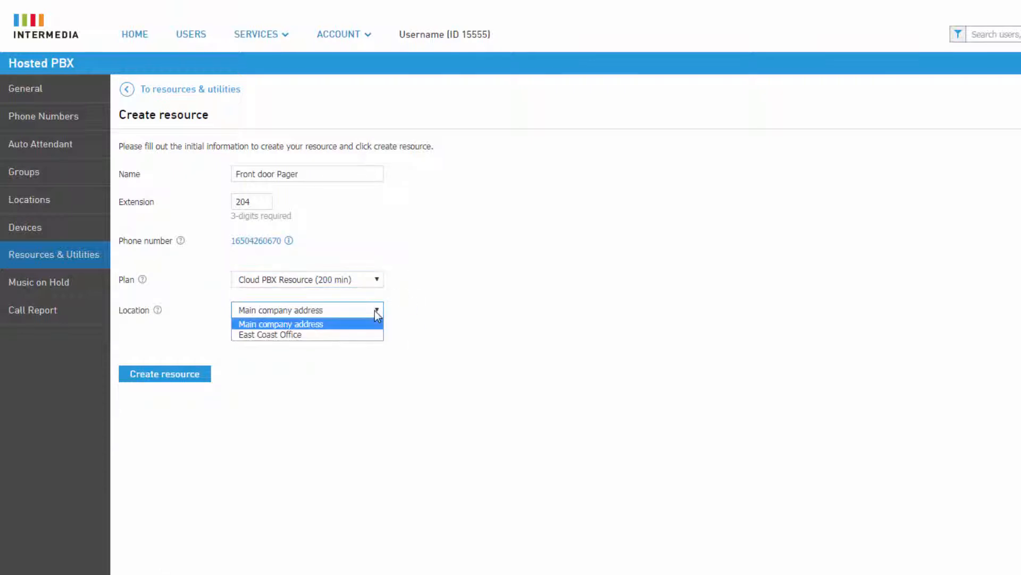
click(376, 311)
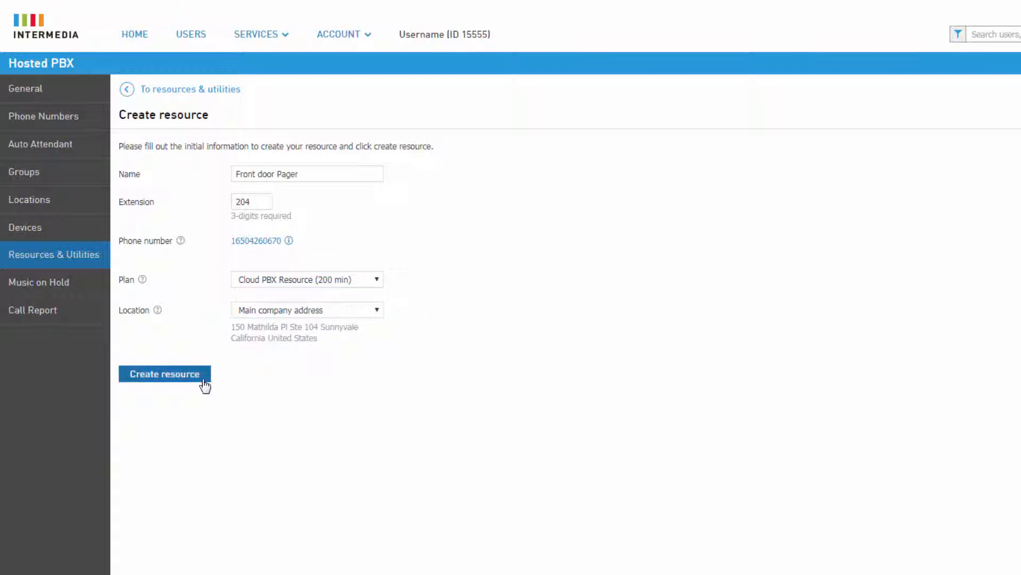
Create the resource, confirm the charges, and open the Front door Pager resource's settings.
click(201, 378)
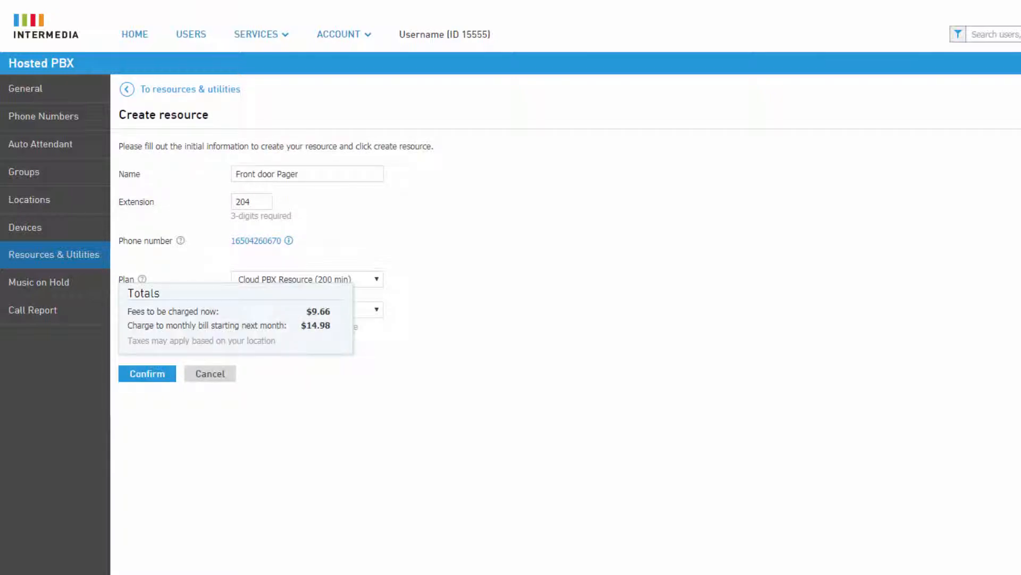
click(148, 374)
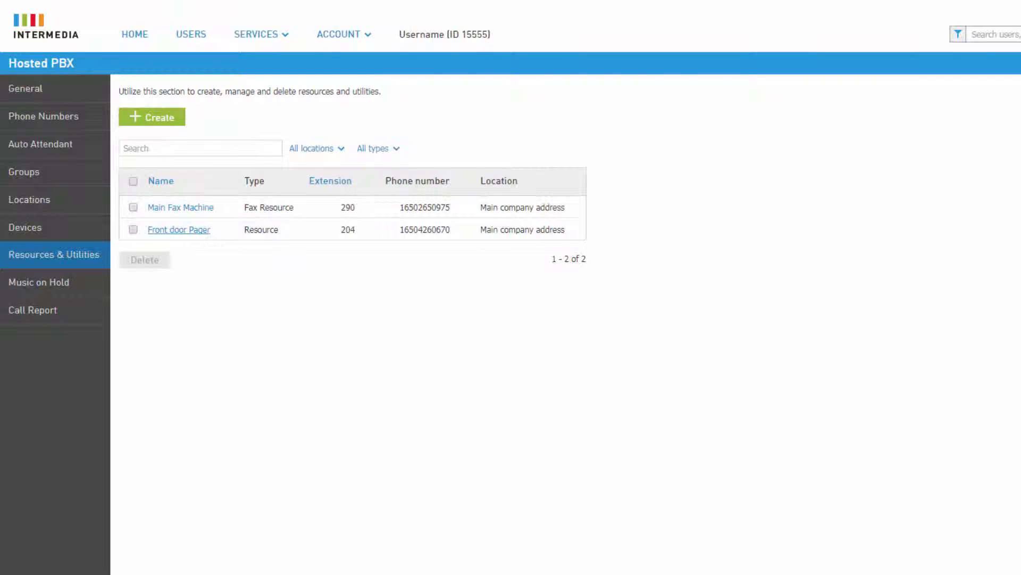
click(179, 230)
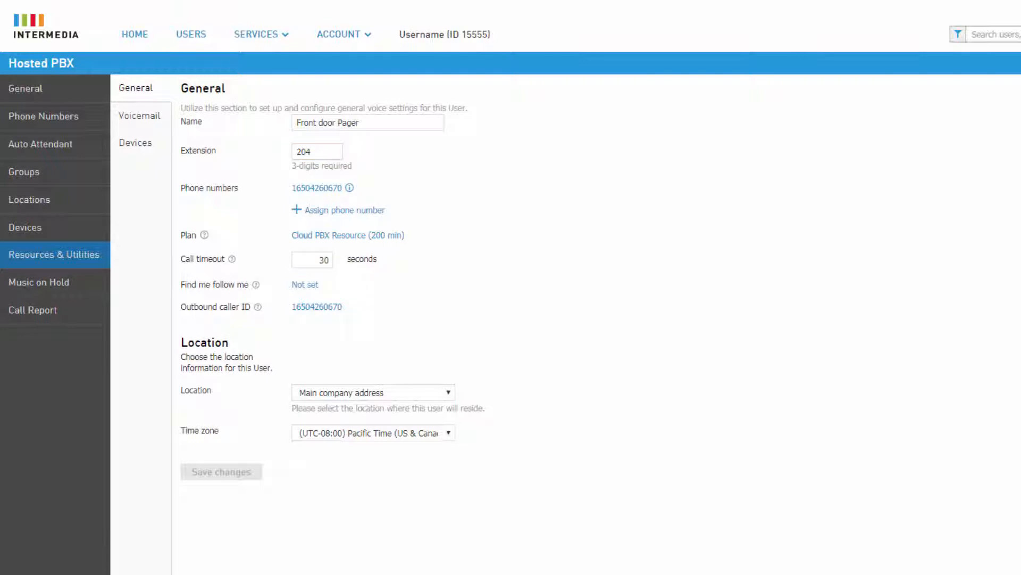
Try enabling all four forwarding entries in Find me follow me, browse the extension choices, and close without saving.
click(305, 285)
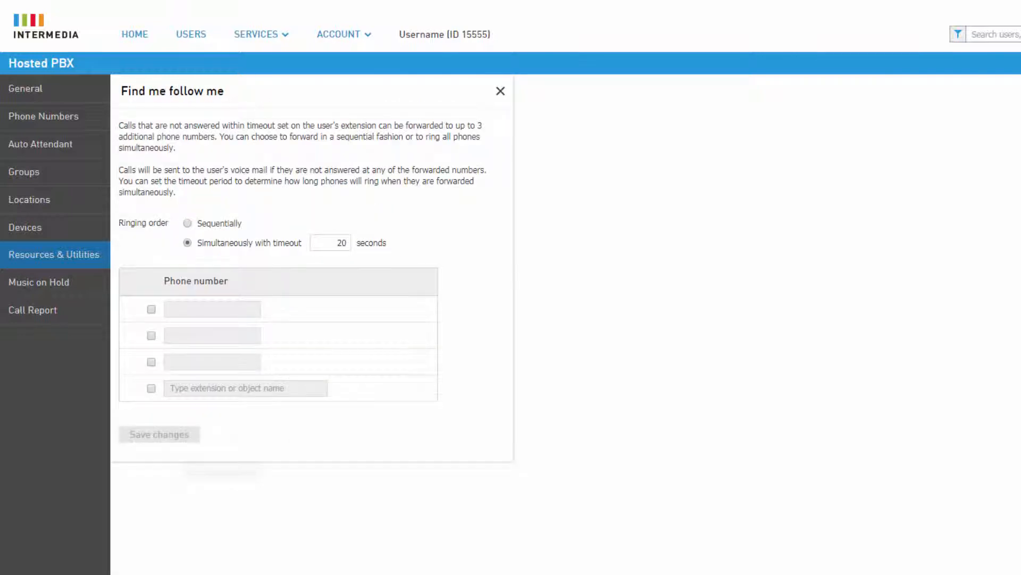
click(152, 310)
click(152, 335)
click(152, 362)
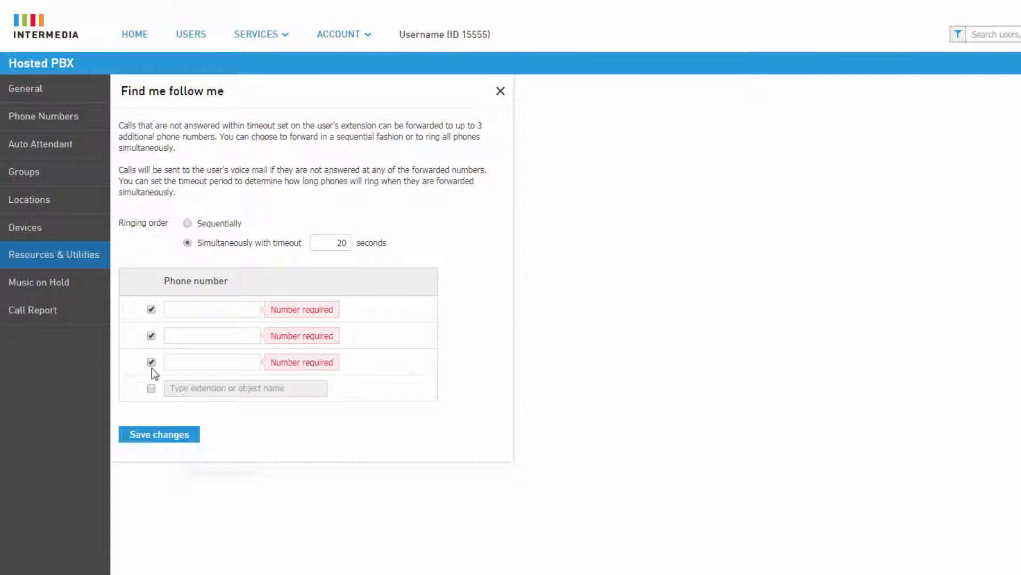
click(151, 388)
click(318, 389)
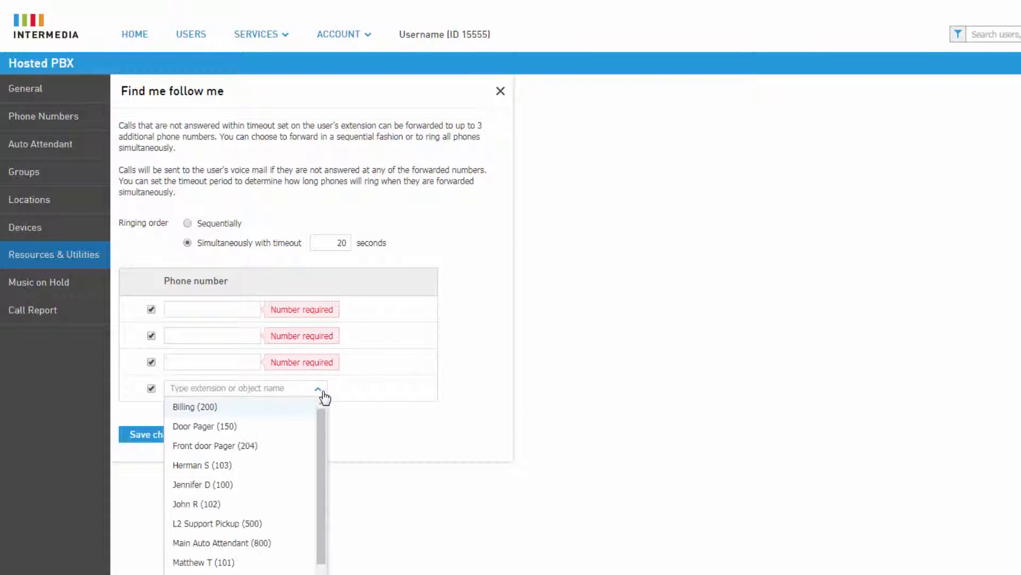
click(323, 394)
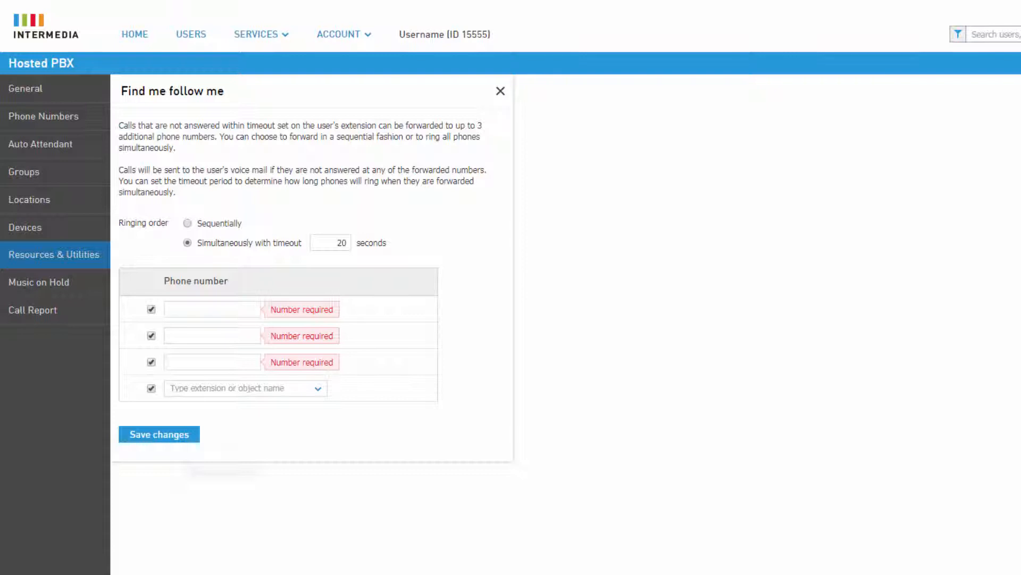
click(499, 92)
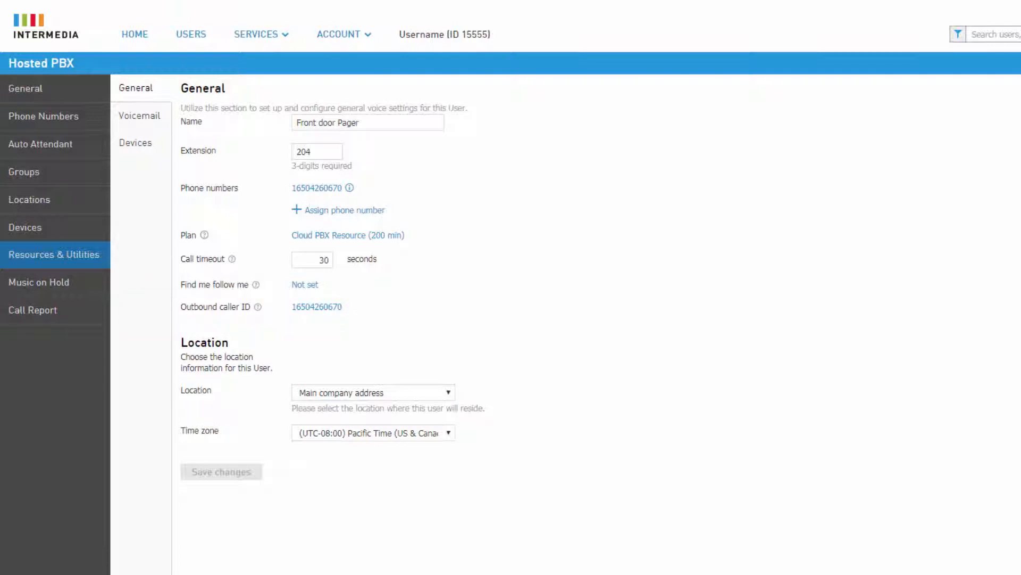
View the voicemail settings, then assign the VoIP SIP Door Pager device to the resource, accepting the 911 policy and limitations.
click(160, 120)
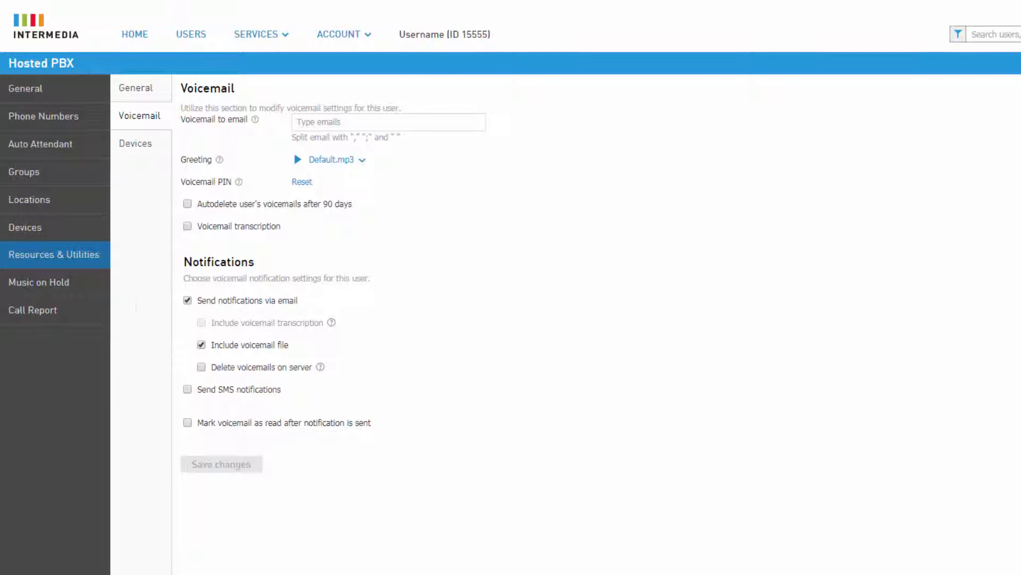
click(137, 151)
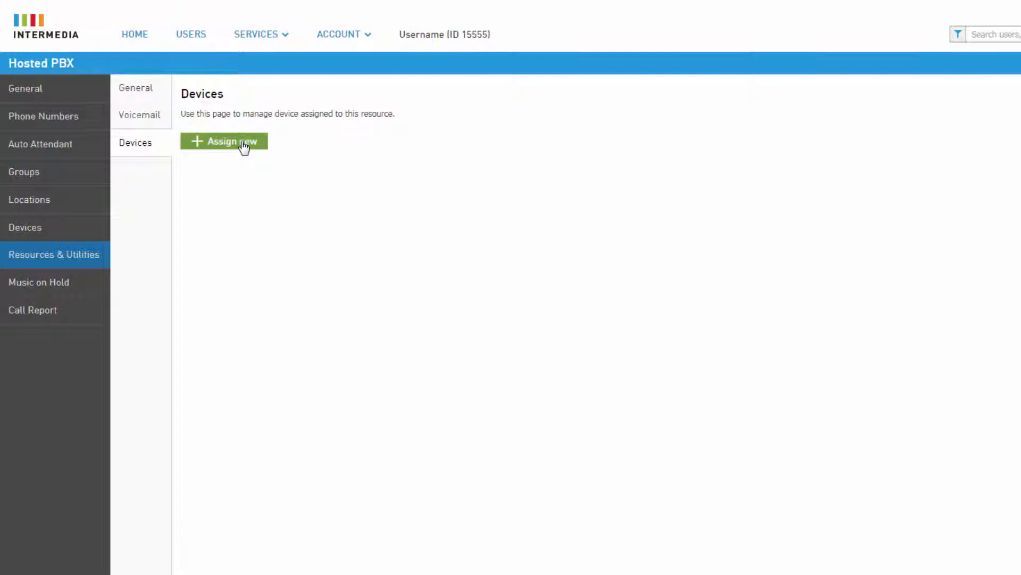
click(244, 148)
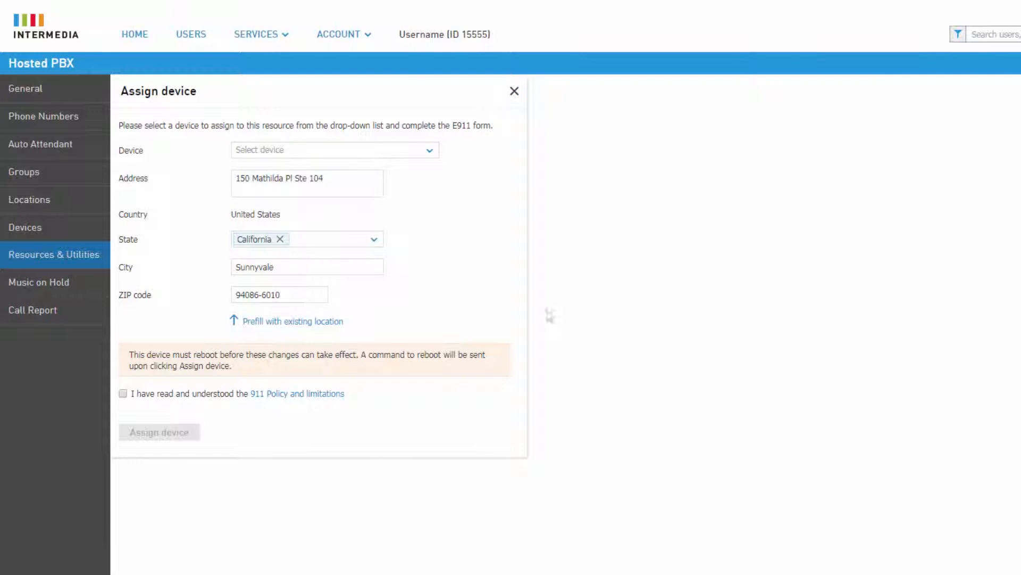
click(432, 155)
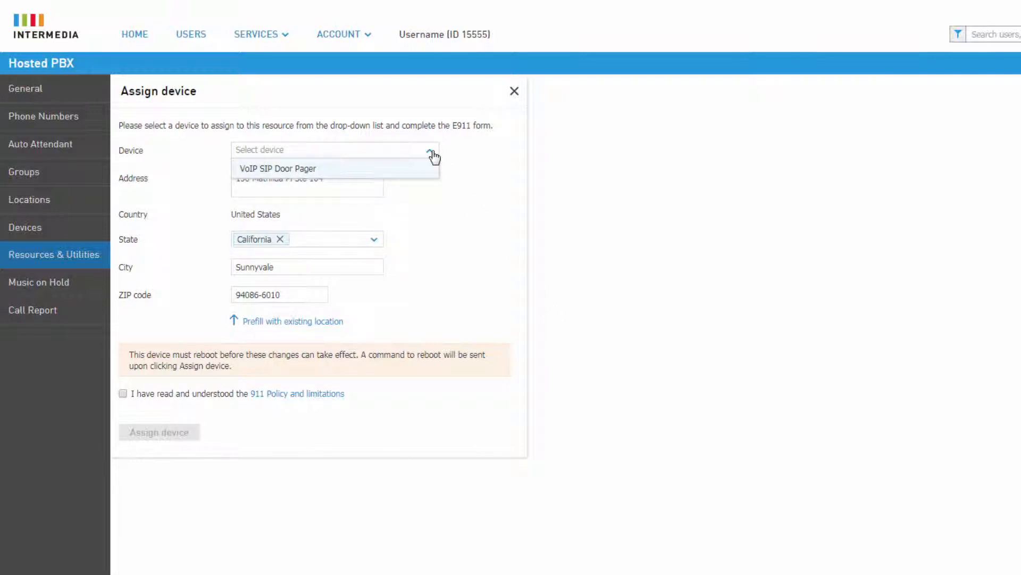
click(407, 173)
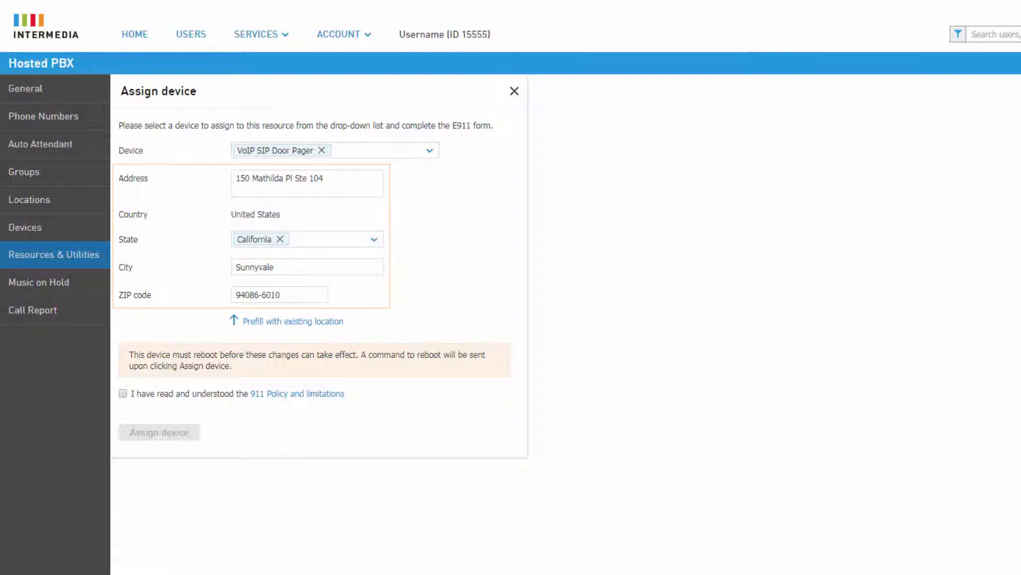
click(197, 397)
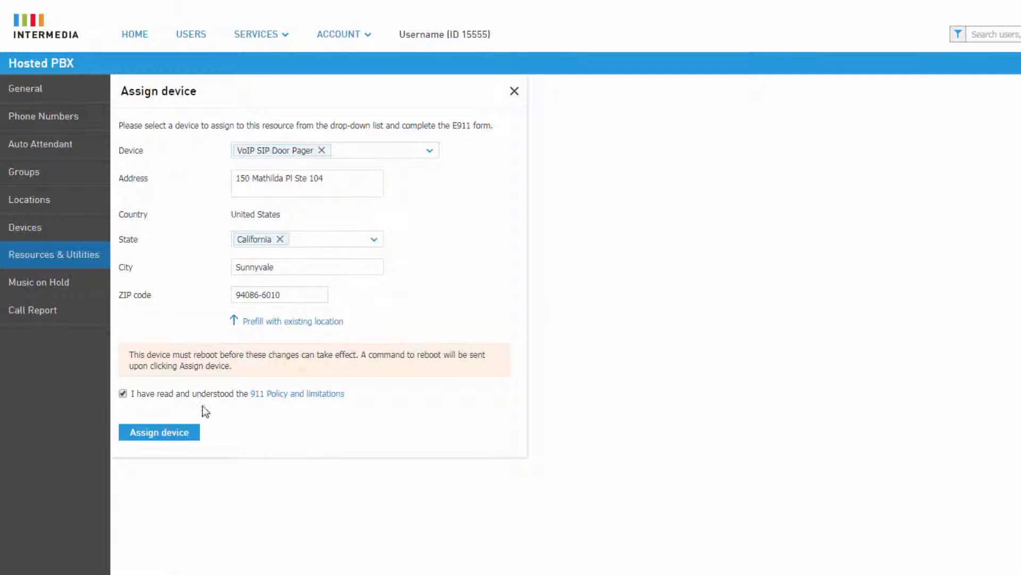
click(183, 439)
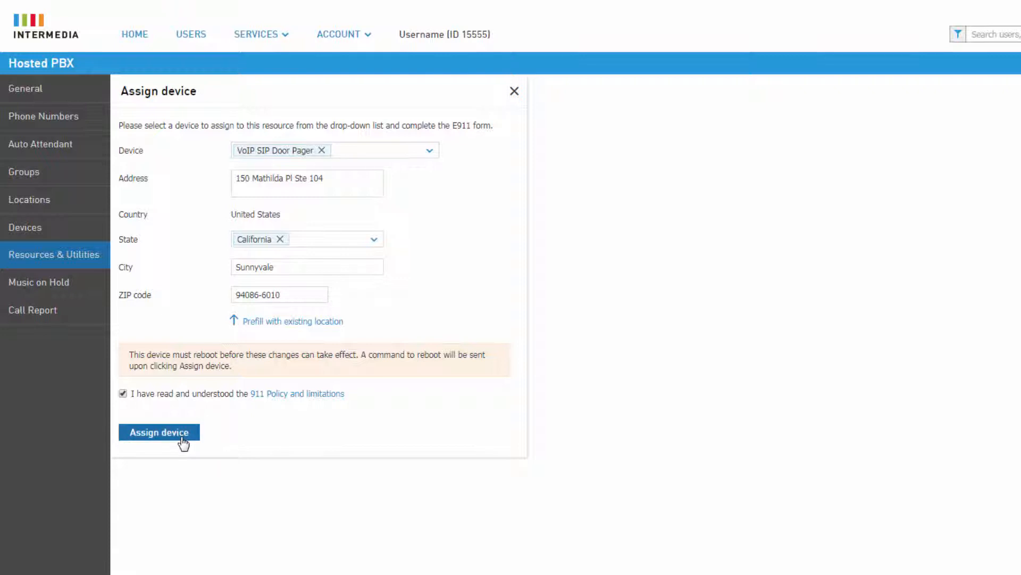